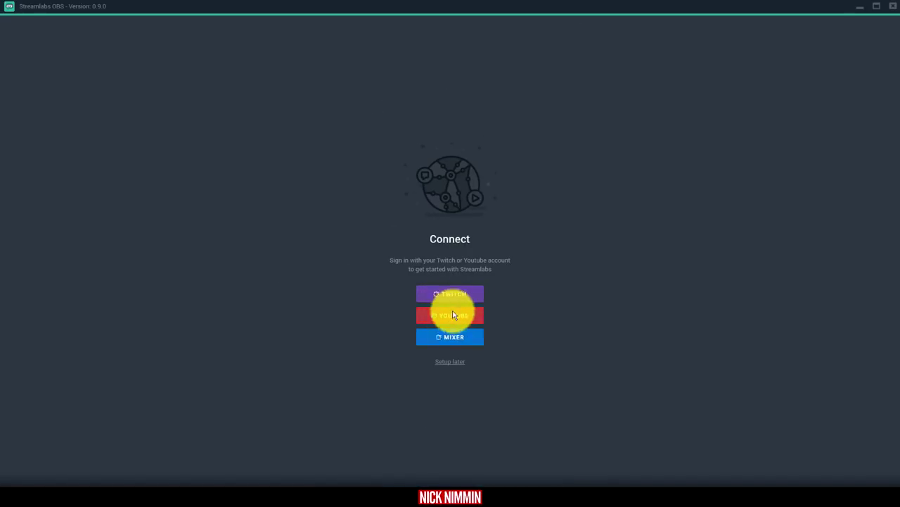
Connect the YouTube account by authorising Streamlabs in the Google sign-in window
left_click(453, 315)
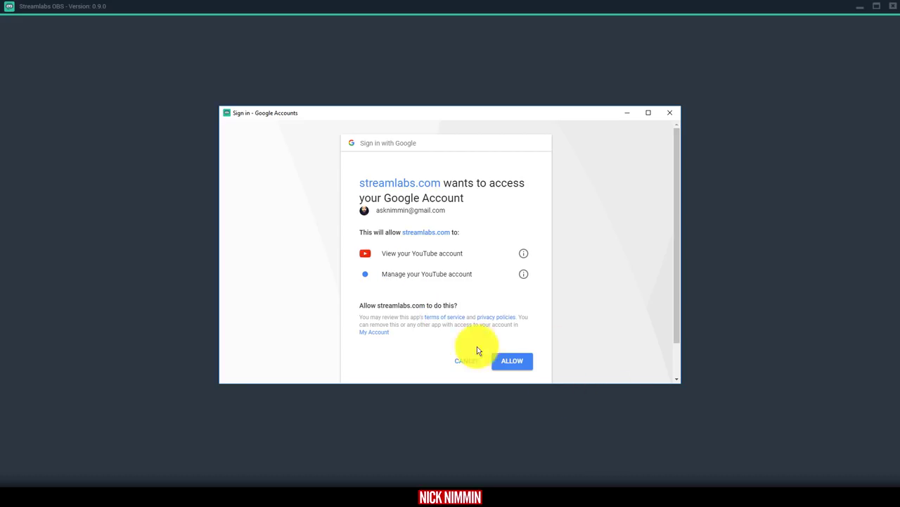
left_click(512, 360)
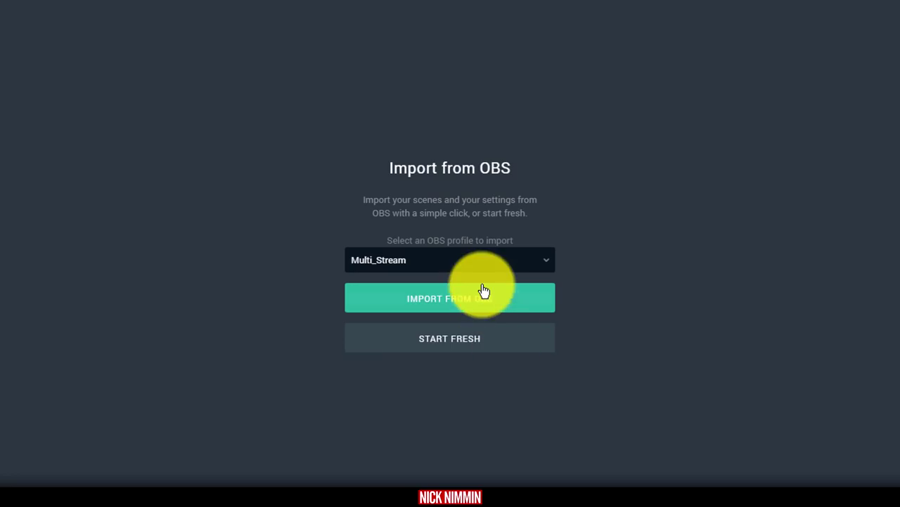
Import the scenes, sources and settings from the Untitled OBS profile
left_click(485, 263)
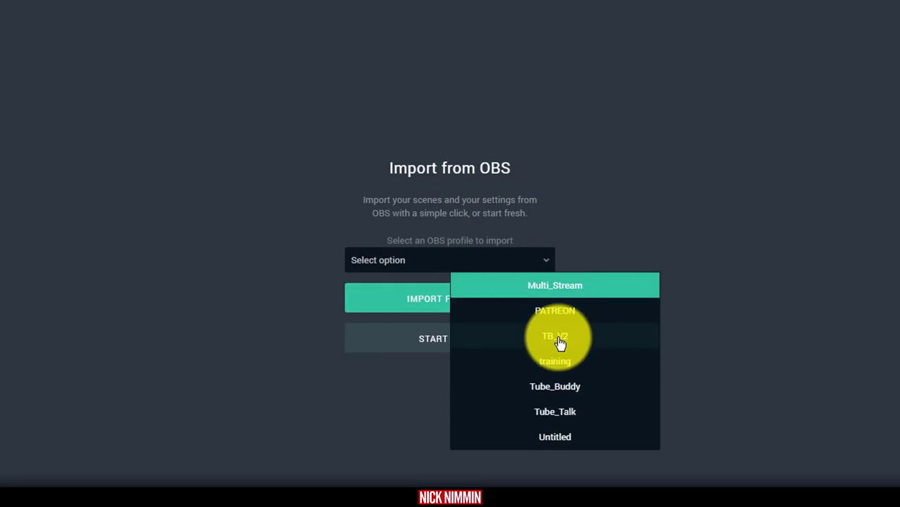
left_click(555, 438)
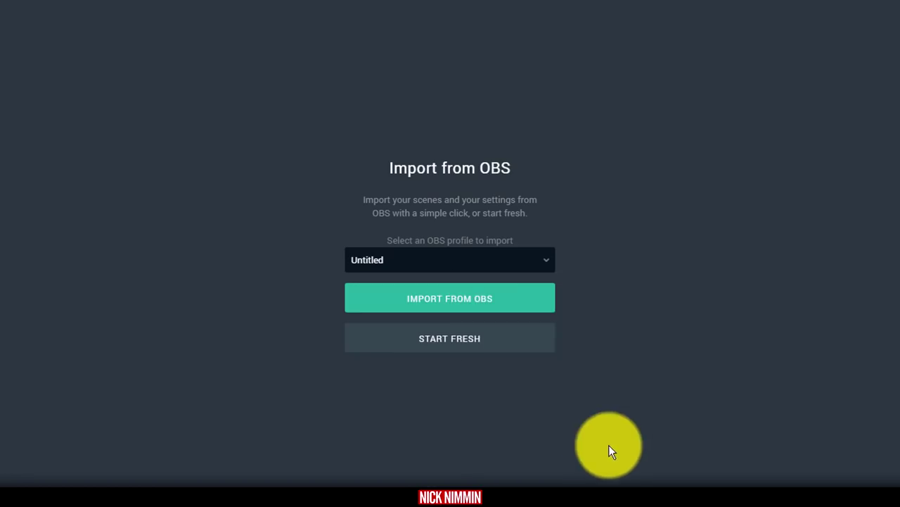
left_click(445, 307)
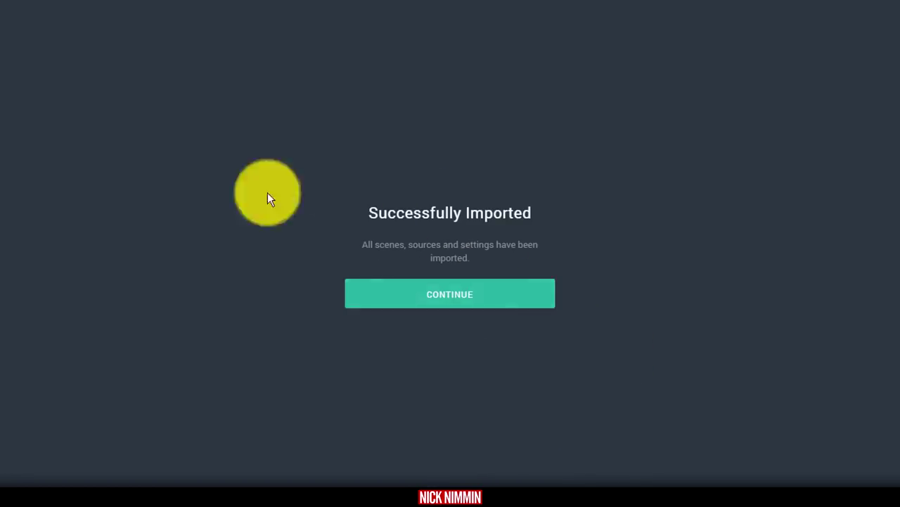
left_click(454, 302)
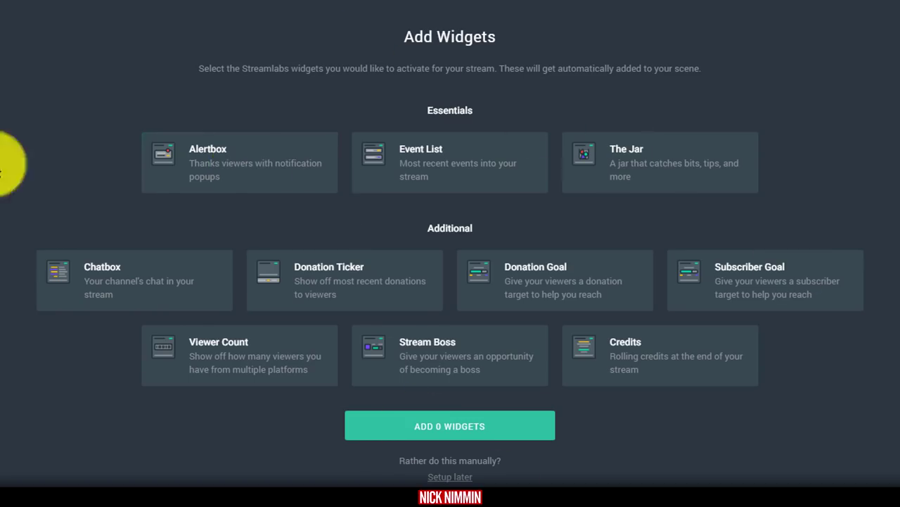
Preview the Alertbox widget and add it as the single chosen widget
left_click(234, 167)
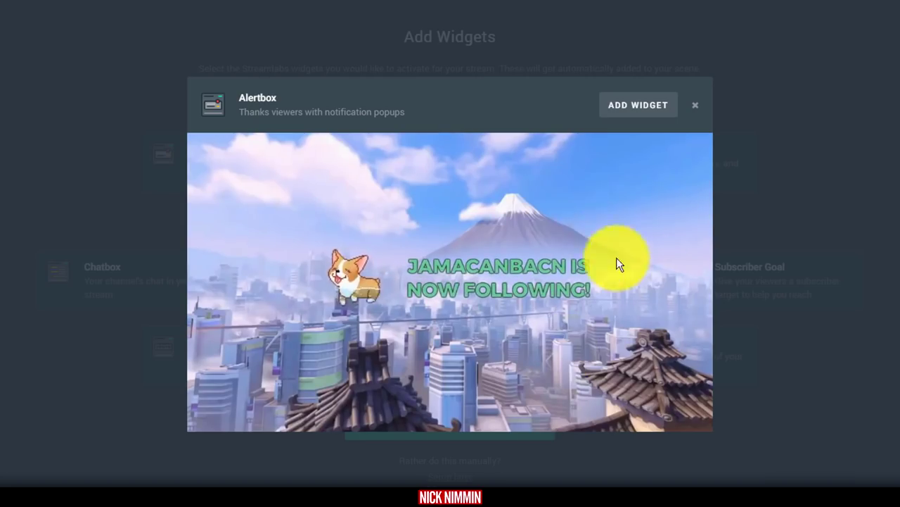
left_click(631, 105)
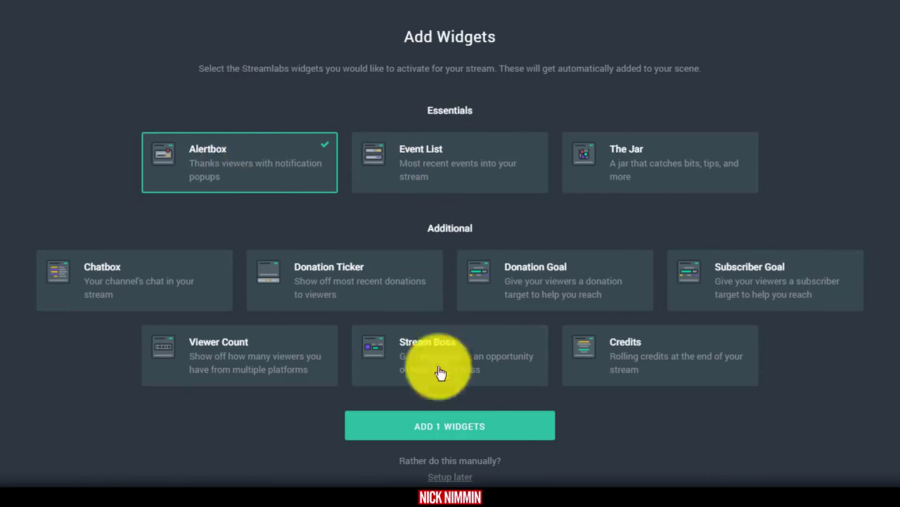
left_click(452, 432)
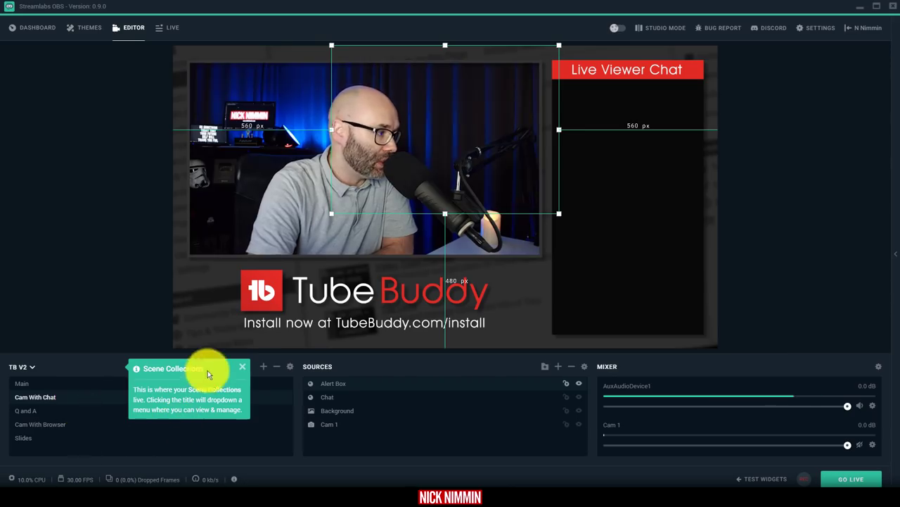
Dismiss the Scene Collections tip and cycle through the imported scenes, ending on Main
left_click(242, 366)
left_click(21, 384)
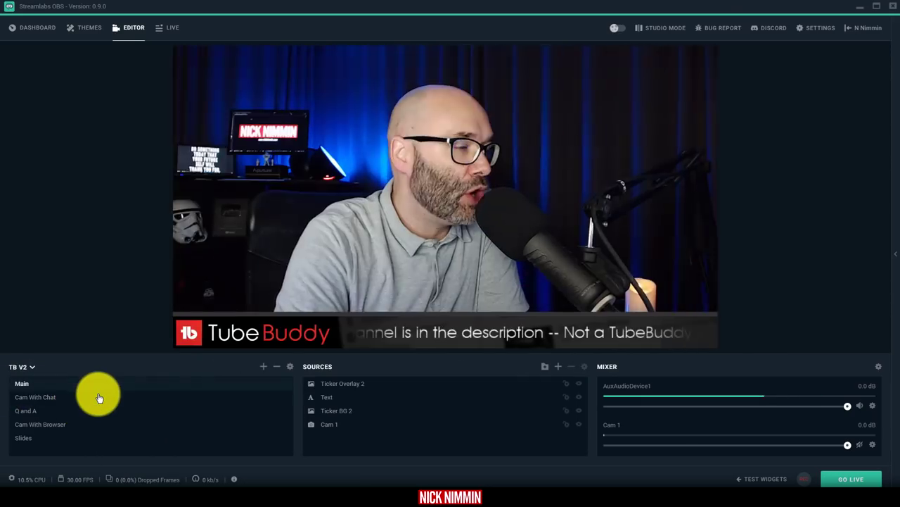
left_click(28, 437)
left_click(30, 425)
left_click(30, 438)
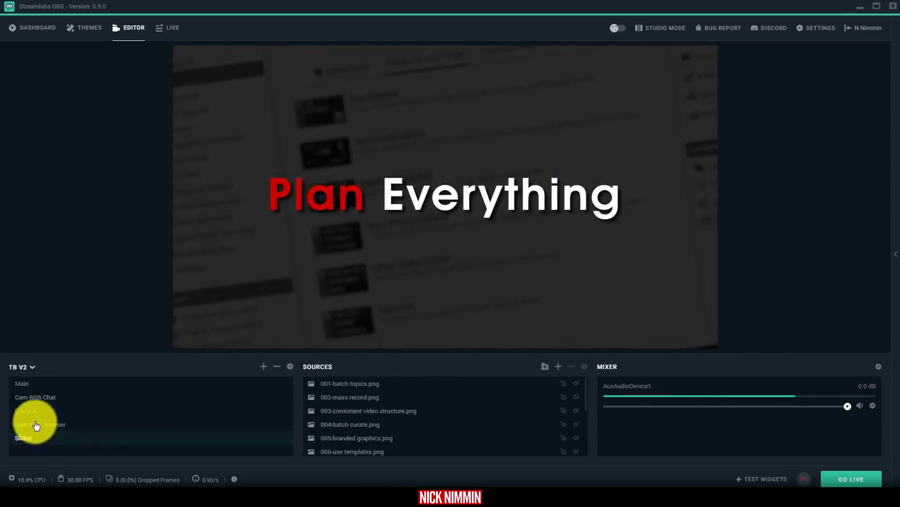
left_click(36, 424)
left_click(32, 410)
left_click(32, 397)
left_click(32, 384)
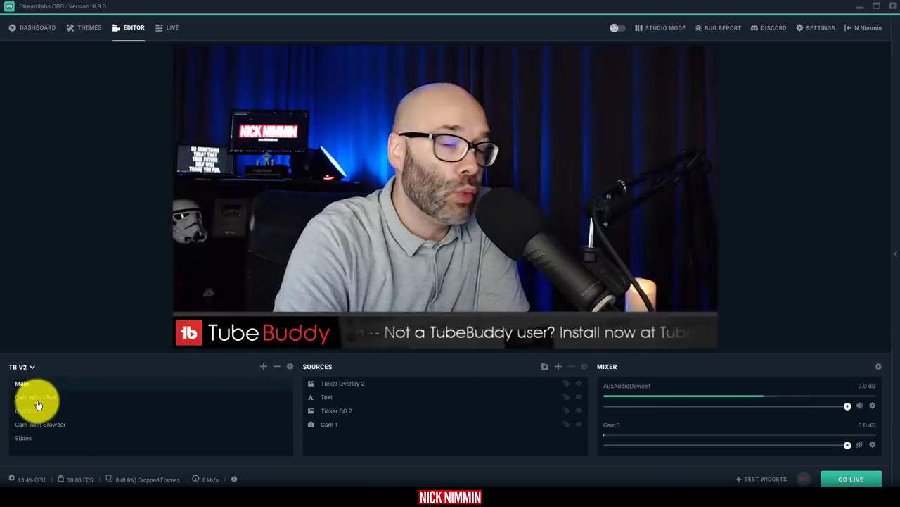
left_click(35, 398)
left_click(34, 410)
left_click(32, 425)
left_click(30, 437)
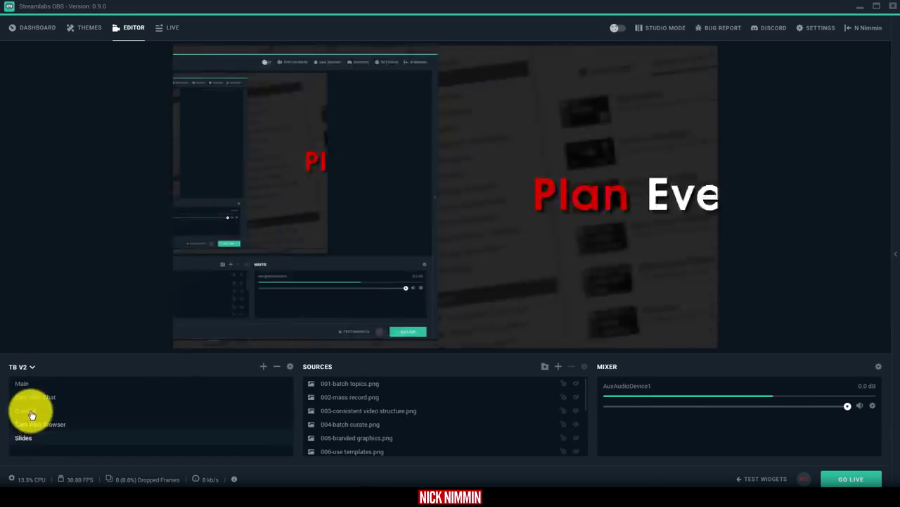
left_click(31, 413)
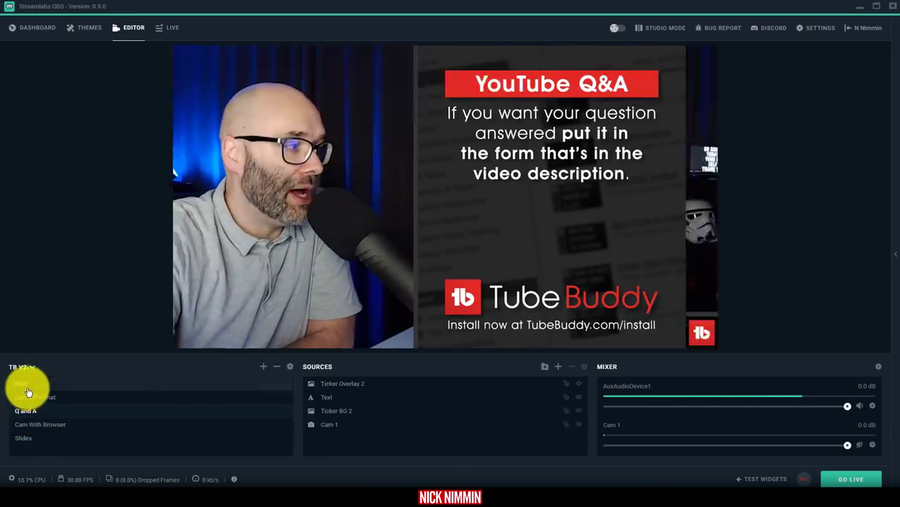
left_click(27, 387)
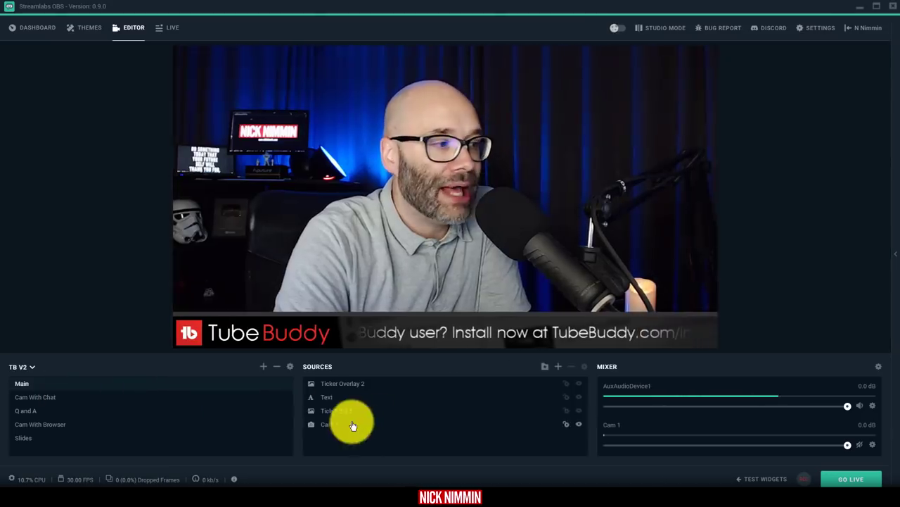
Hide Main's Text, Ticker Overlay 2 and Ticker BG 2 sources, then enable Studio Mode
left_click(578, 399)
left_click(579, 384)
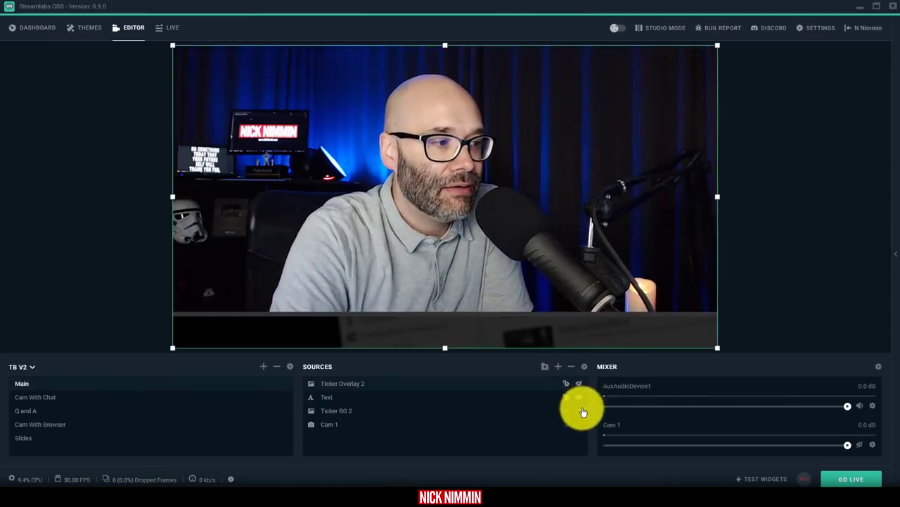
left_click(578, 411)
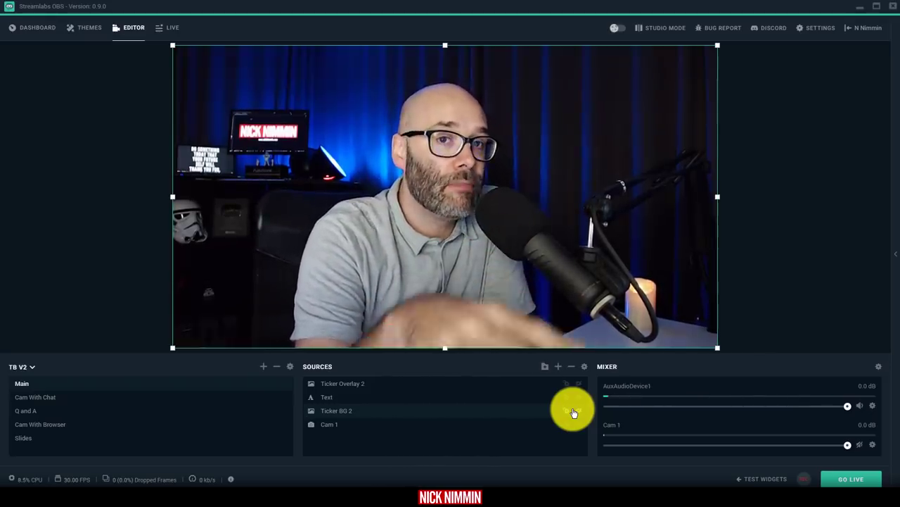
left_click(661, 31)
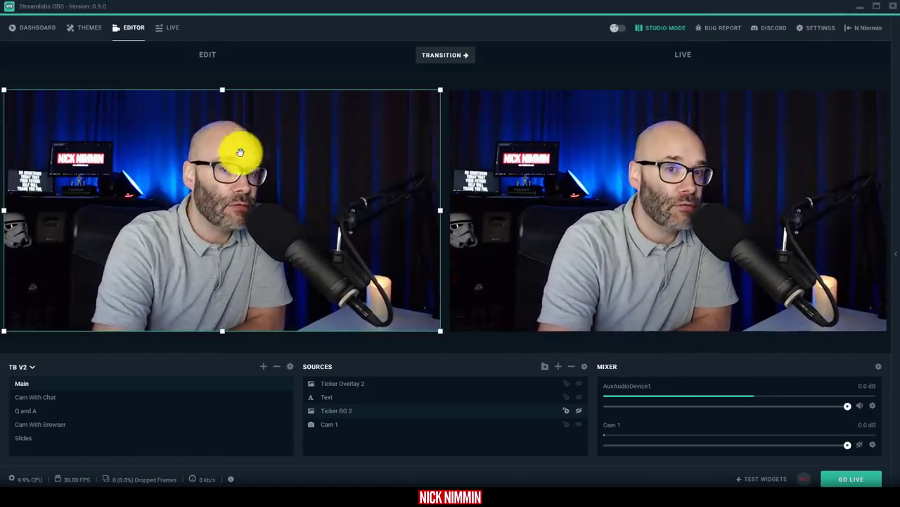
Transition Cam With Chat to the live view, then transition Main back live
left_click(60, 398)
left_click(426, 54)
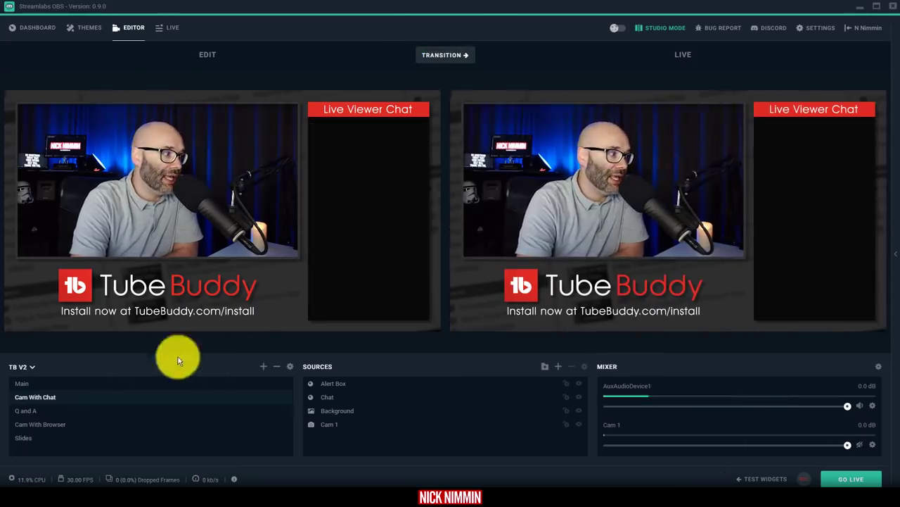
left_click(28, 383)
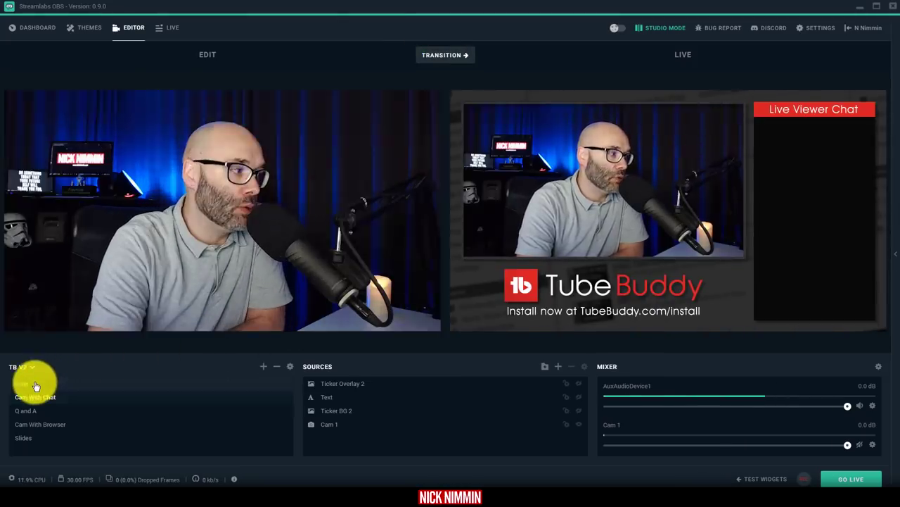
left_click(436, 62)
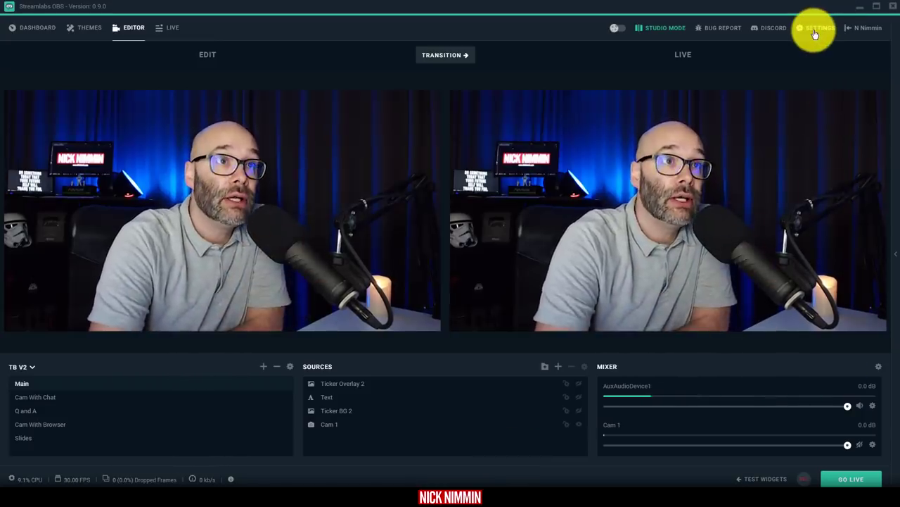
left_click(813, 28)
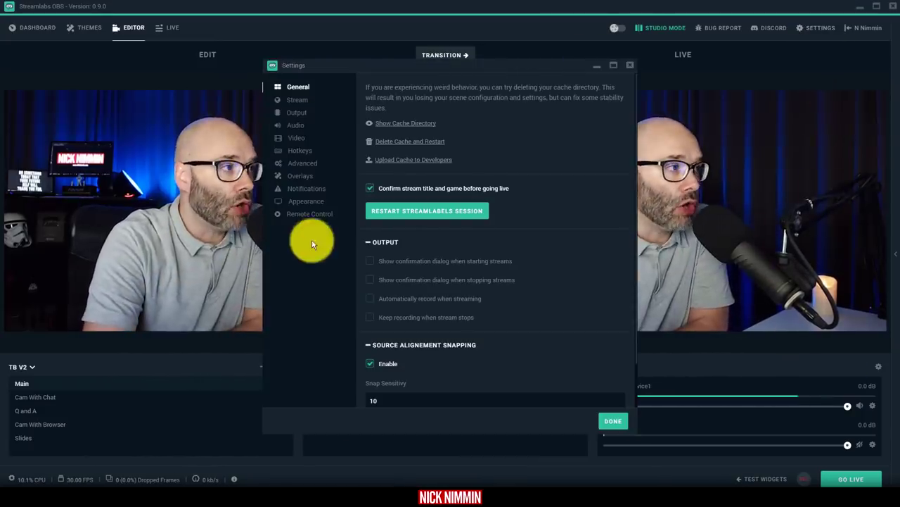
Browse the Output, Audio, Video, Advanced, General, Hotkeys and Remote Control settings pages
left_click(296, 114)
left_click(296, 126)
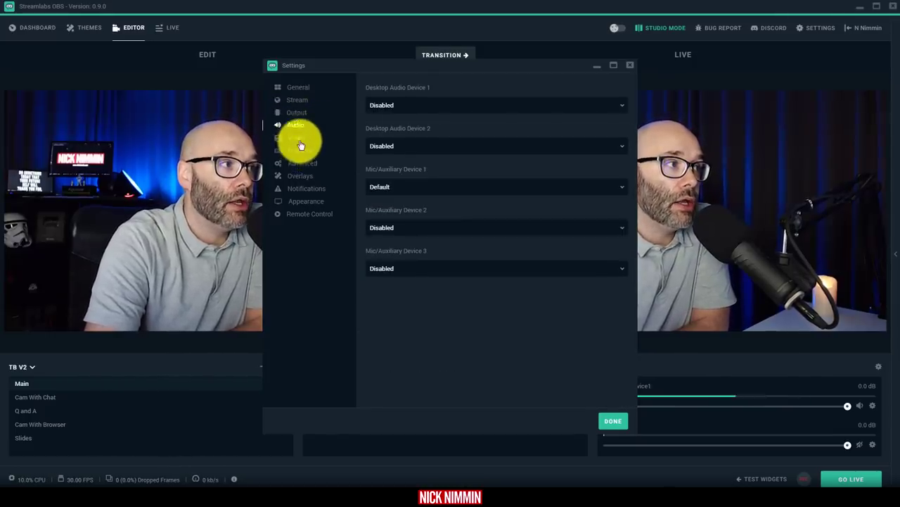
left_click(298, 139)
left_click(302, 163)
left_click(309, 87)
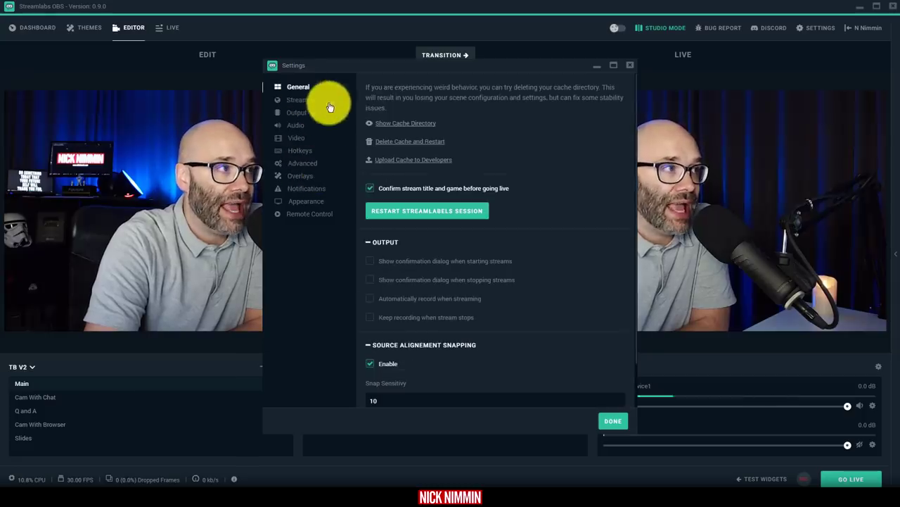
left_click(316, 154)
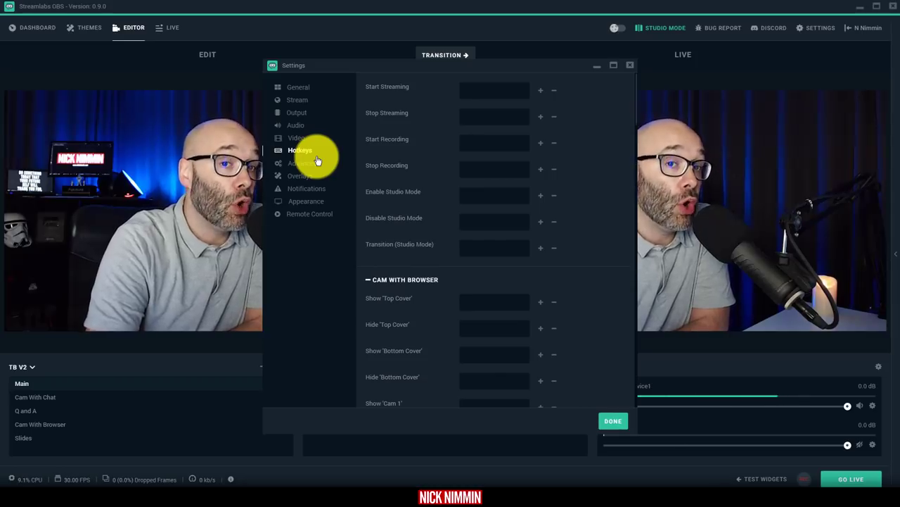
left_click(308, 213)
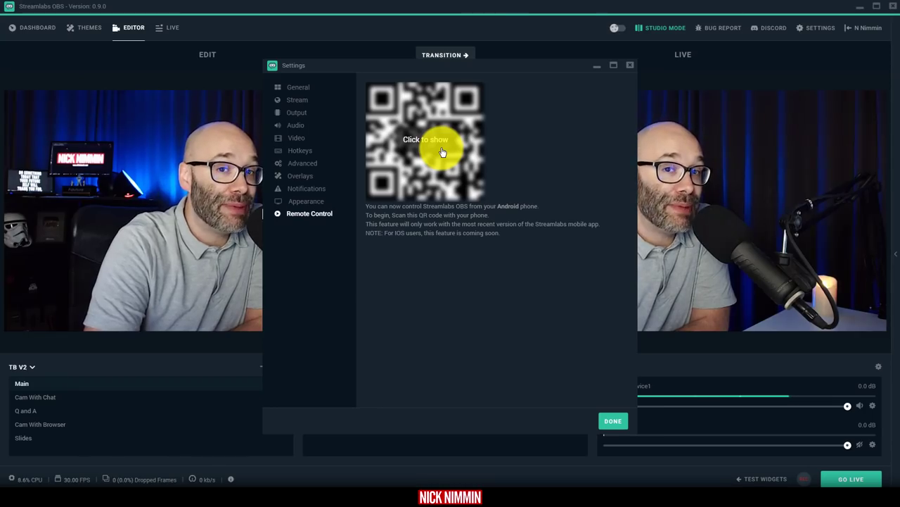
left_click_drag(482, 64, 451, 45)
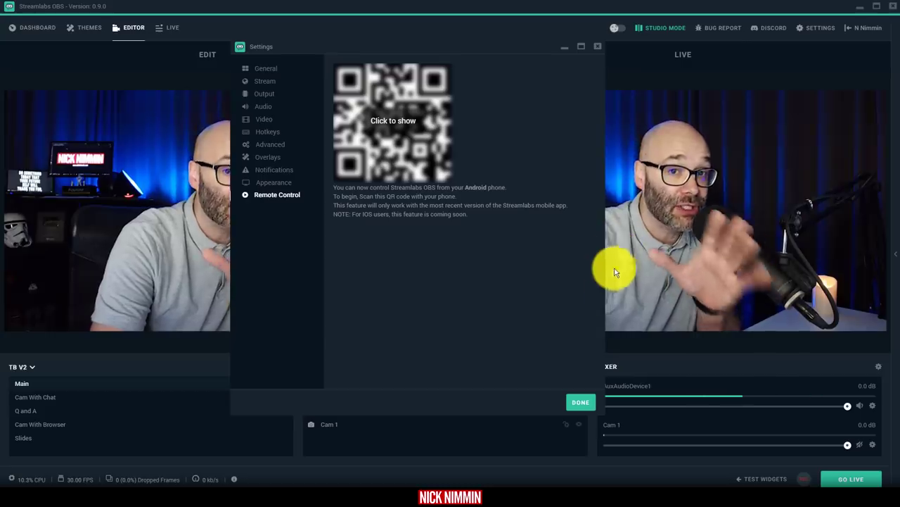
Close Settings and step through the scenes in Studio Mode, ending with Main loaded for editing
left_click(582, 401)
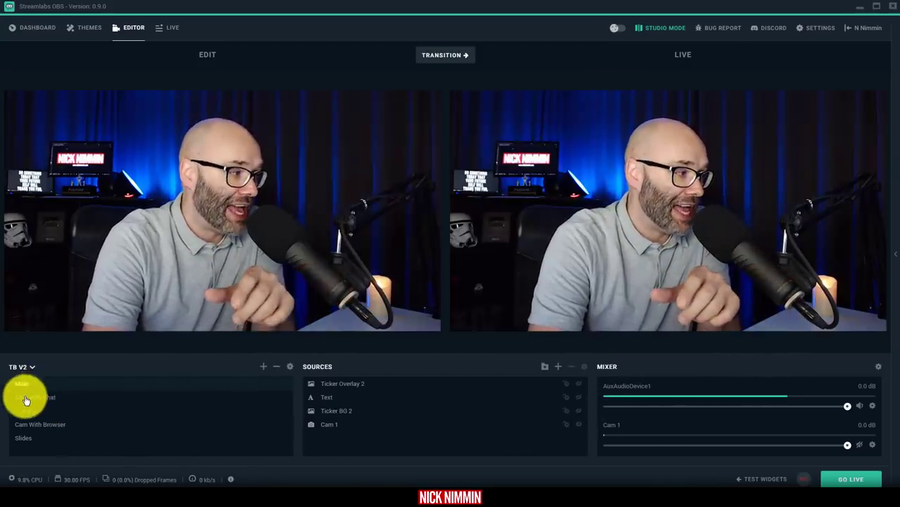
left_click(28, 384)
left_click(30, 398)
left_click(28, 410)
left_click(26, 423)
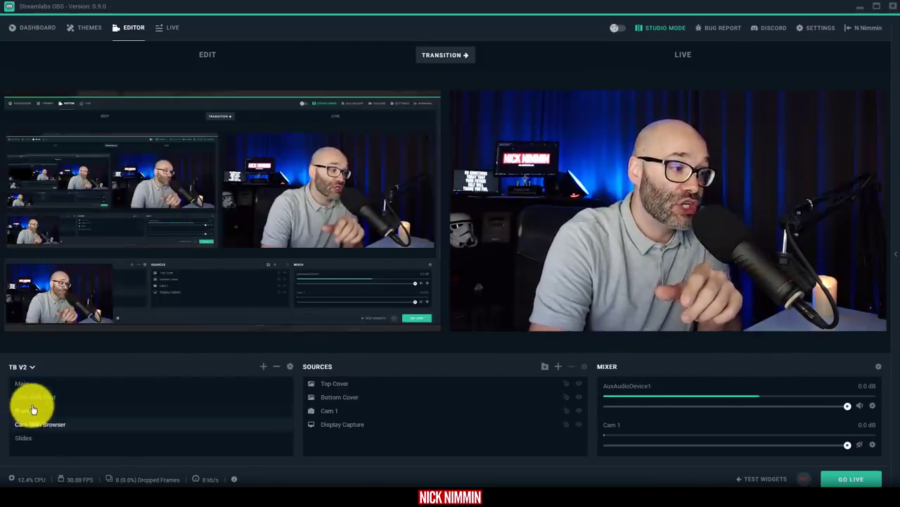
left_click(32, 409)
left_click(29, 398)
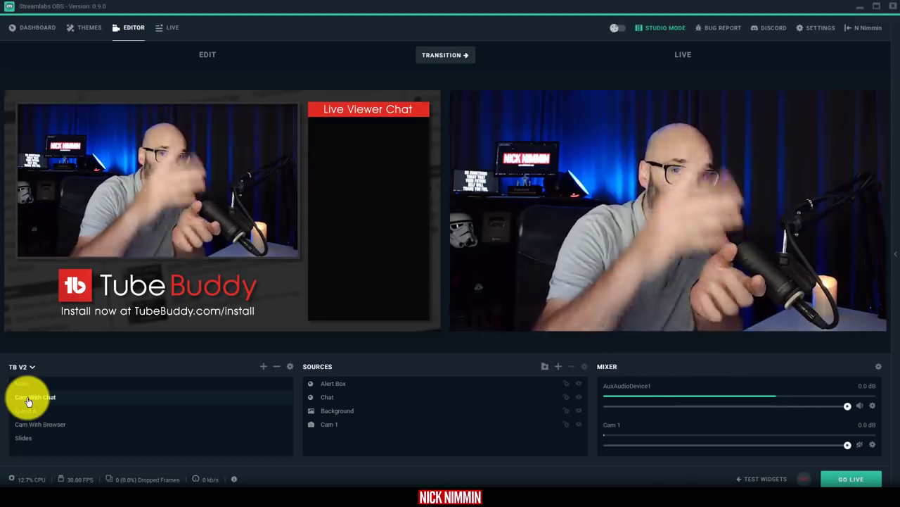
left_click(31, 385)
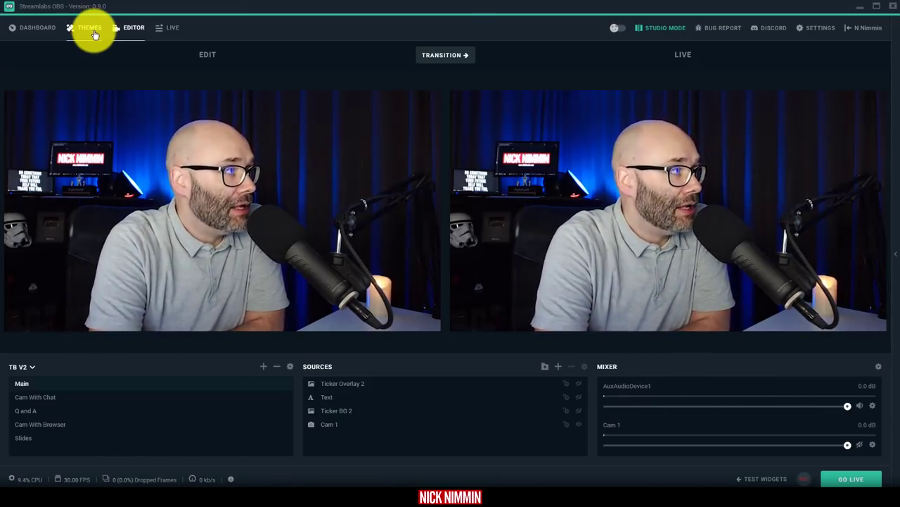
Open the Themes gallery and advance it to page 2 of 35
left_click(94, 33)
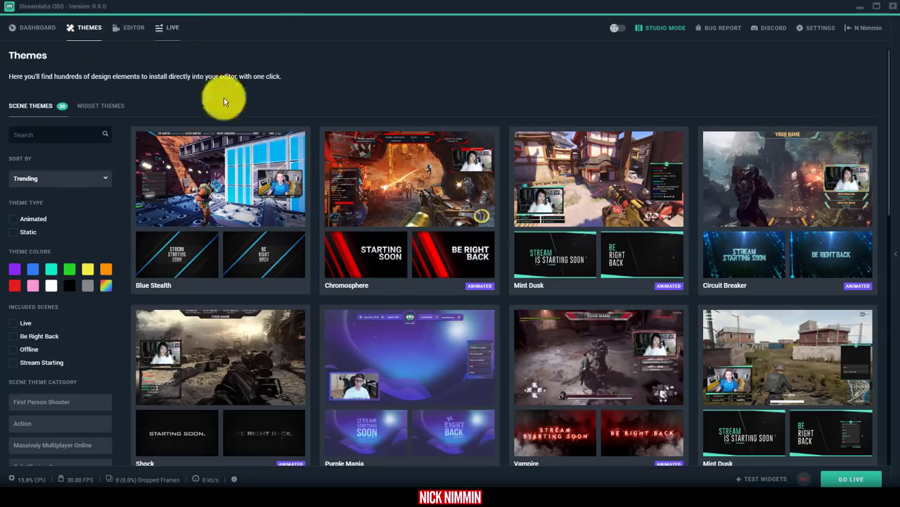
scroll(729, 169, "down", 4)
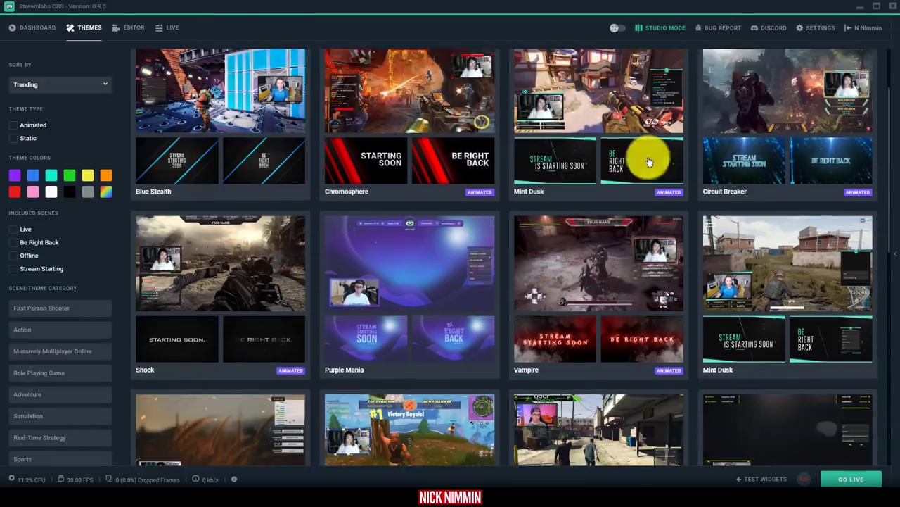
scroll(258, 130, "down", 9)
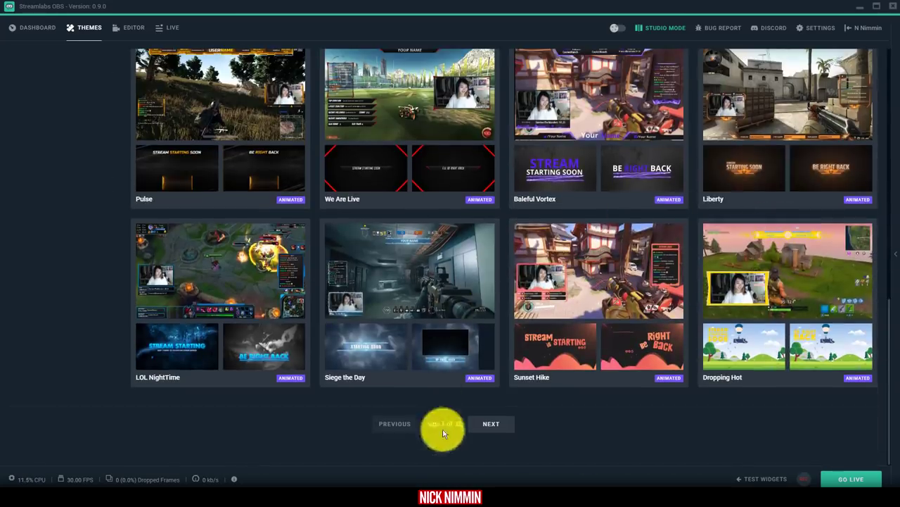
left_click(493, 427)
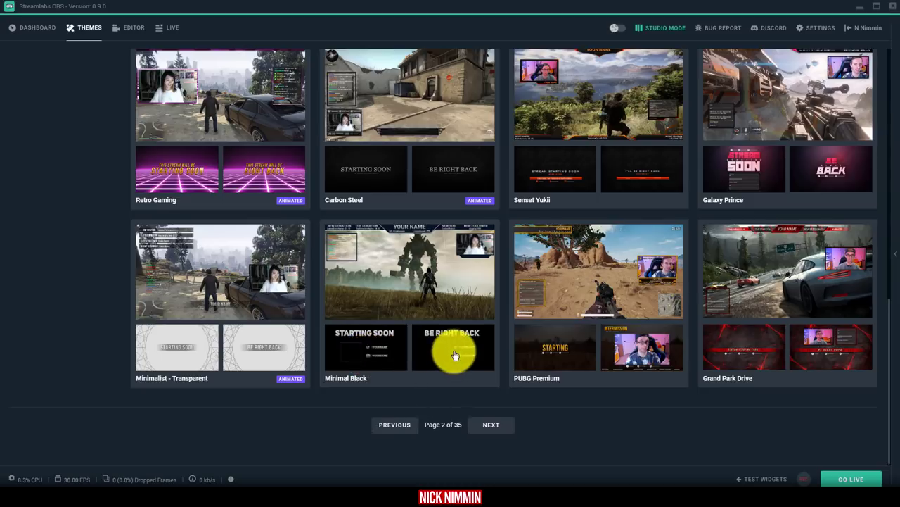
scroll(457, 338, "up", 3)
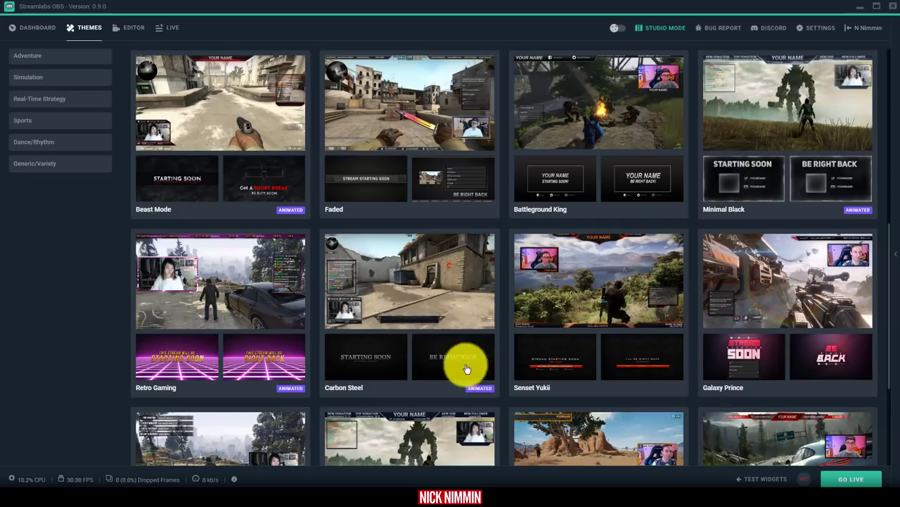
Open the Carbon Steel theme and preview its Be Right Back, Starting Soon and gameplay scenes
left_click(493, 367)
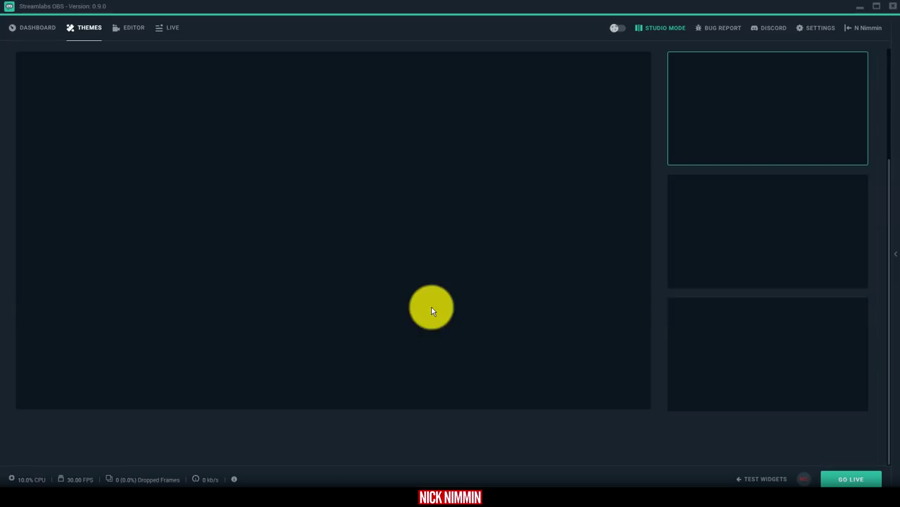
scroll(432, 312, "down", 3)
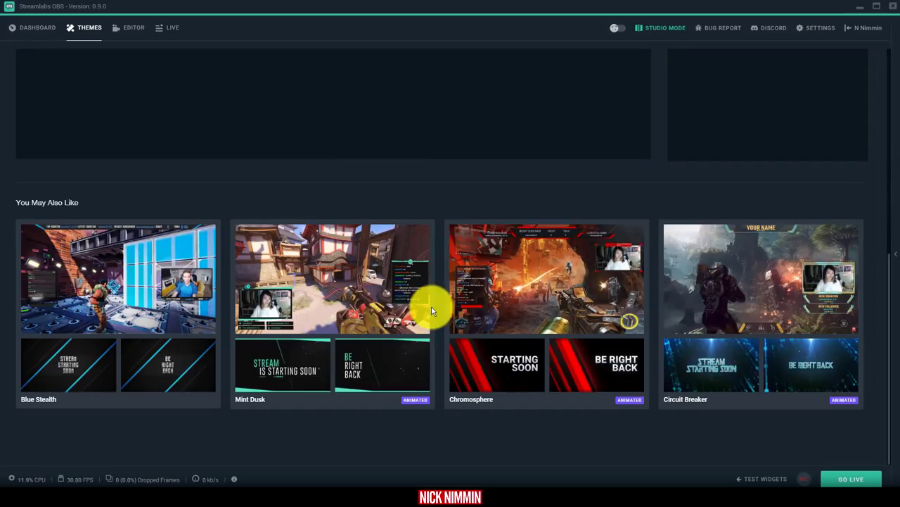
scroll(461, 182, "up", 3)
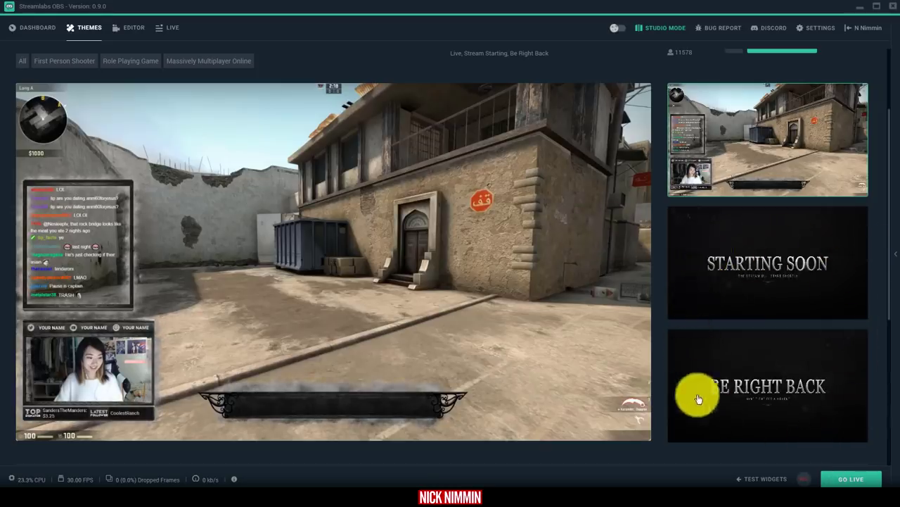
left_click(759, 382)
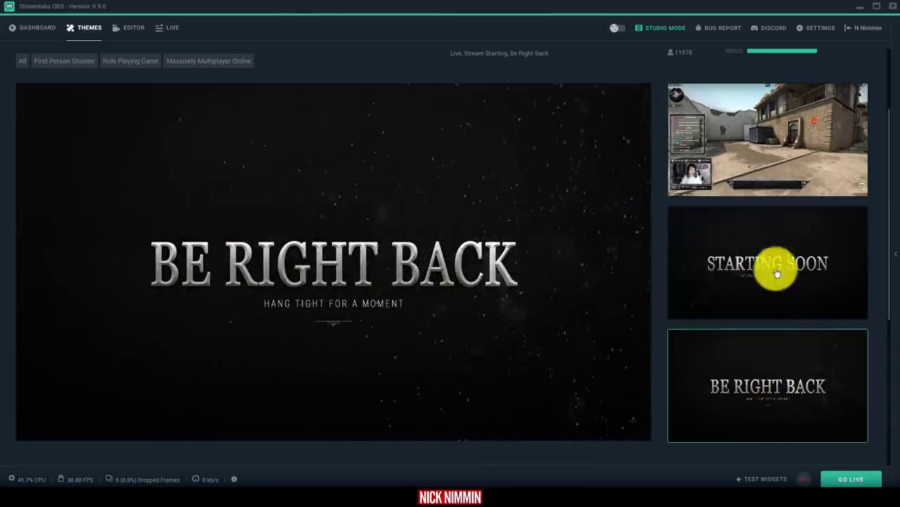
left_click(830, 313)
left_click(758, 135)
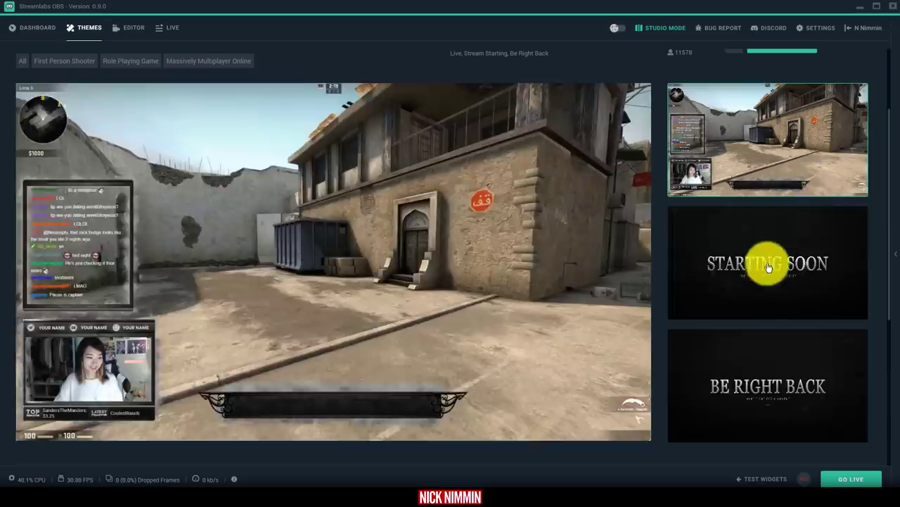
left_click(764, 261)
left_click(769, 373)
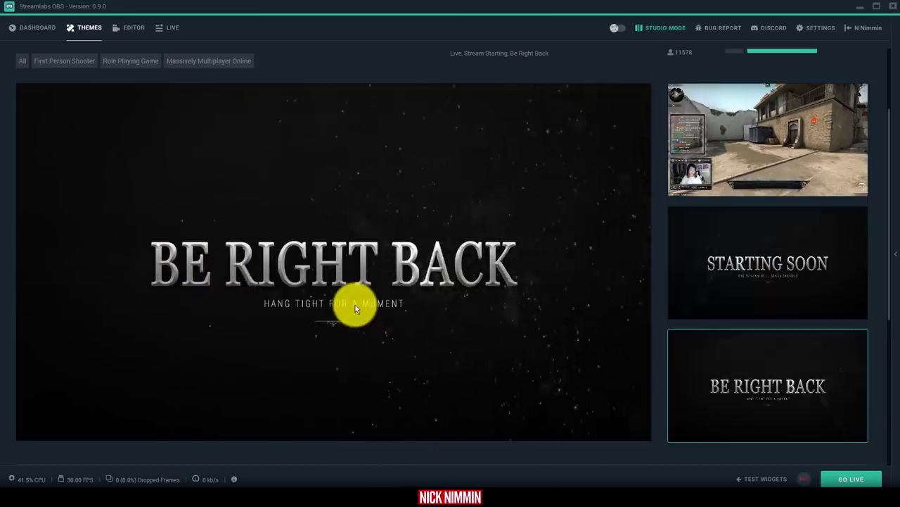
Compare the Starting Soon, Be Right Back and gameplay previews, then view the Dashboard's 2018 stats
left_click(728, 287)
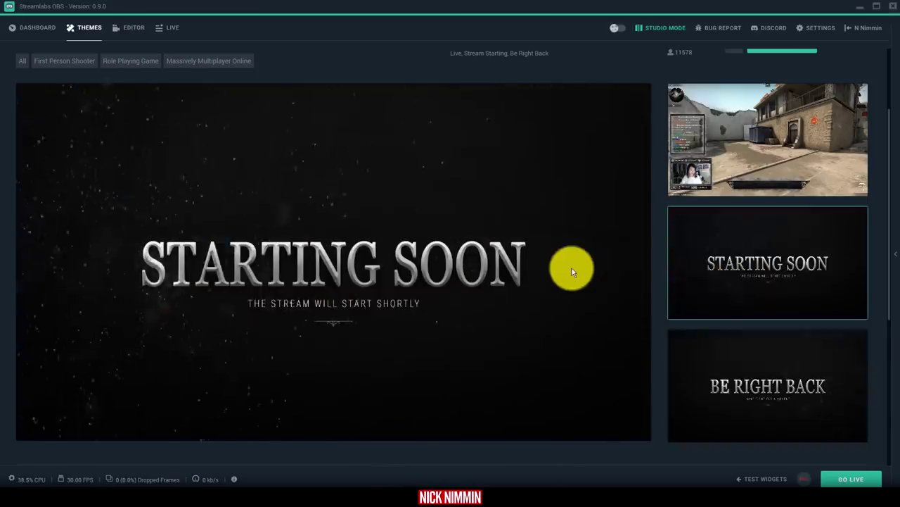
left_click(756, 340)
left_click(751, 282)
left_click(766, 362)
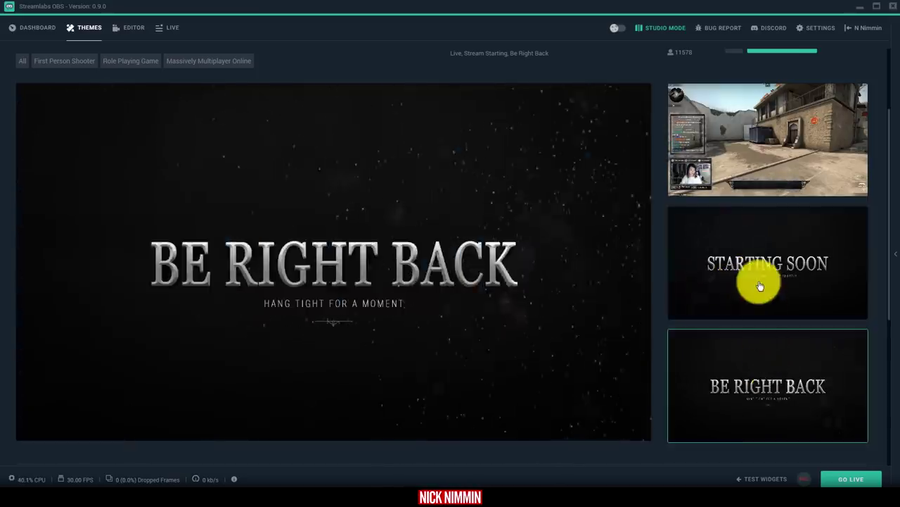
left_click(756, 281)
left_click(774, 364)
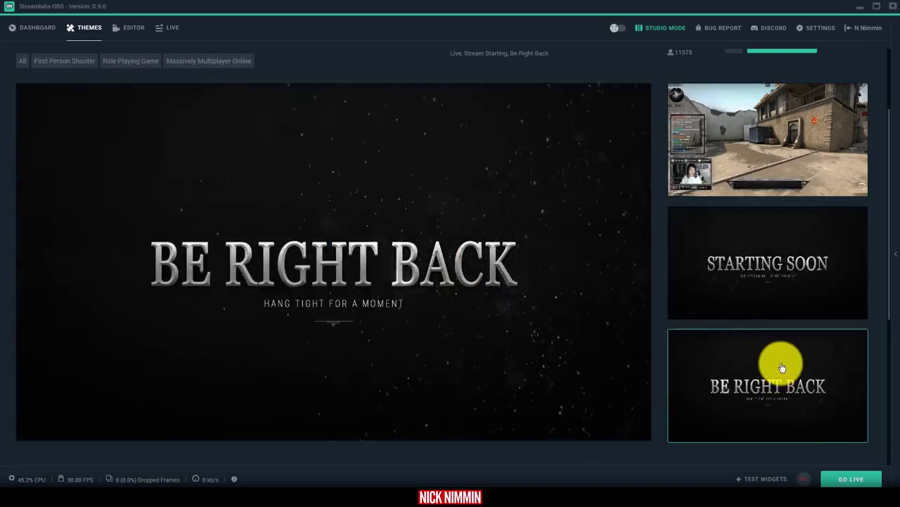
left_click(736, 147)
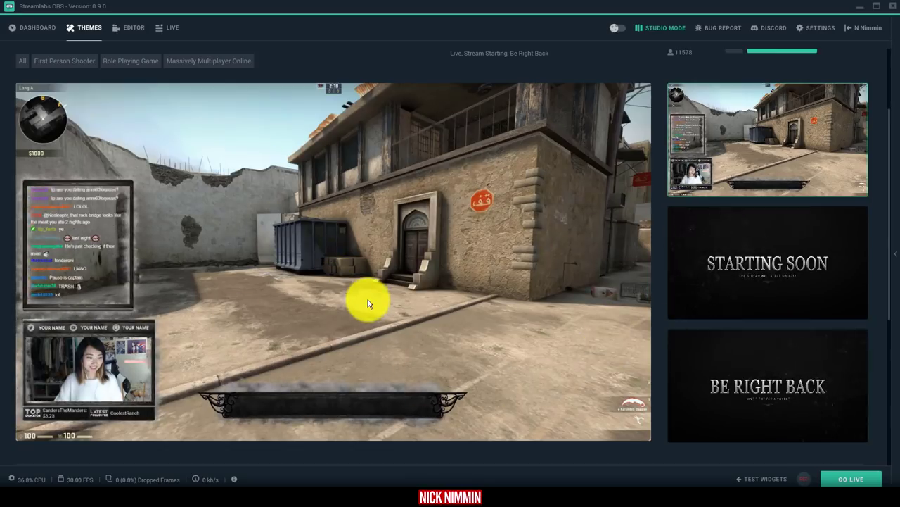
left_click(31, 26)
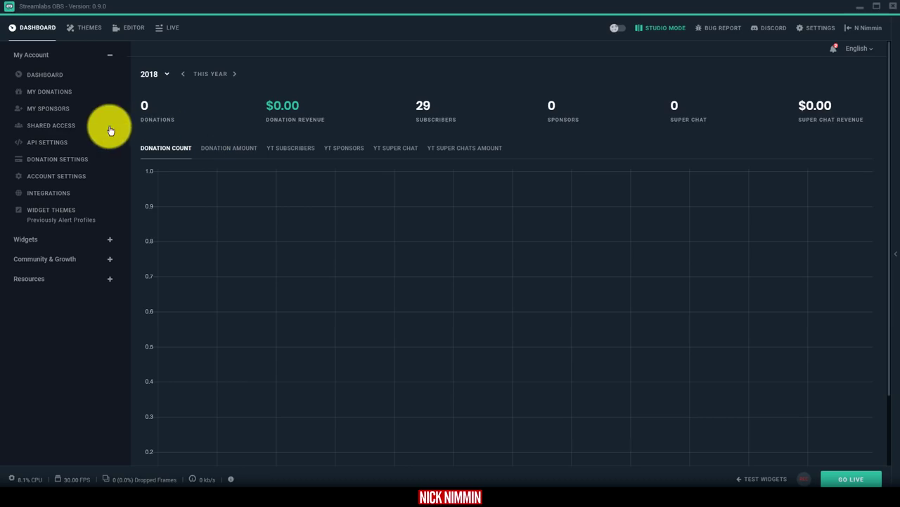
Review My Donations, My Sponsors, Shared Access and API Settings, select the tip URL, then return to Editor
left_click(53, 97)
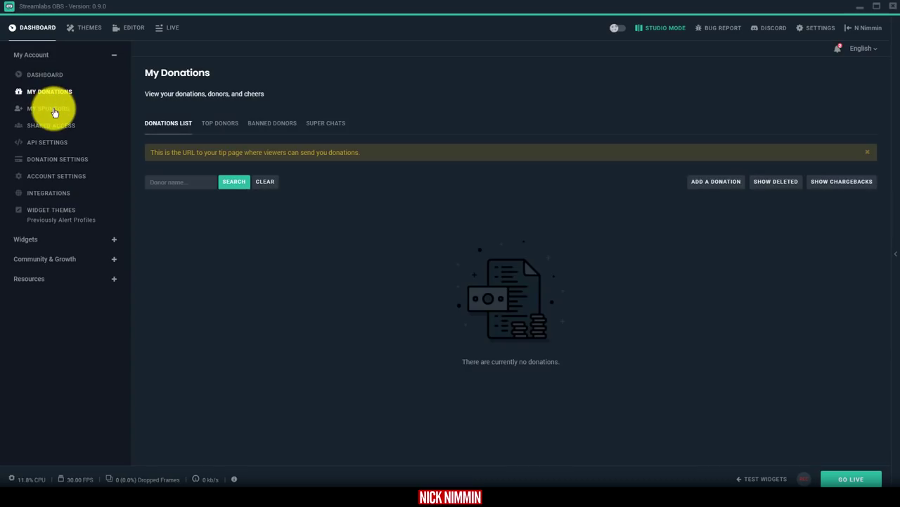
left_click(54, 110)
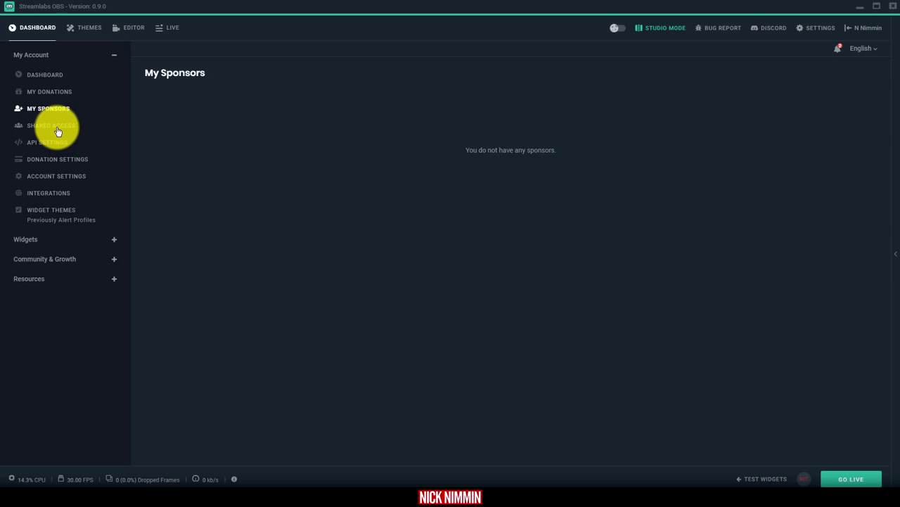
left_click(56, 127)
left_click(62, 142)
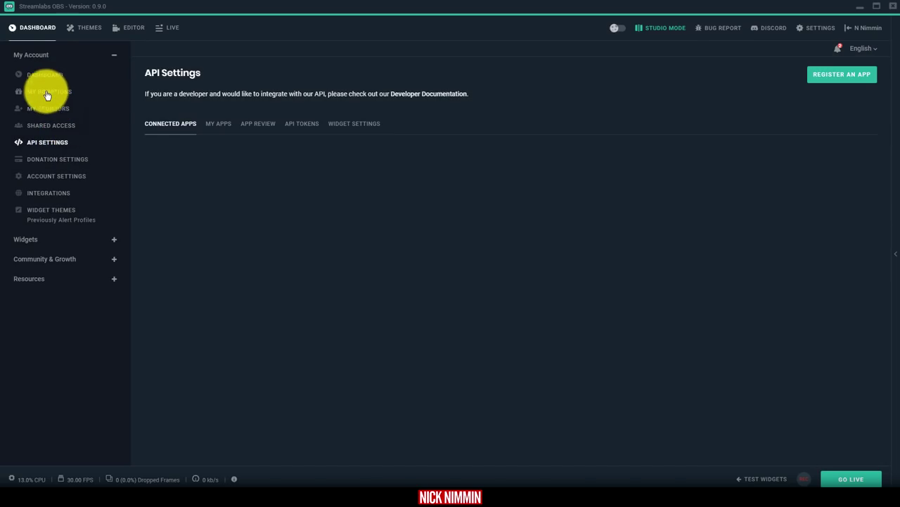
left_click(48, 95)
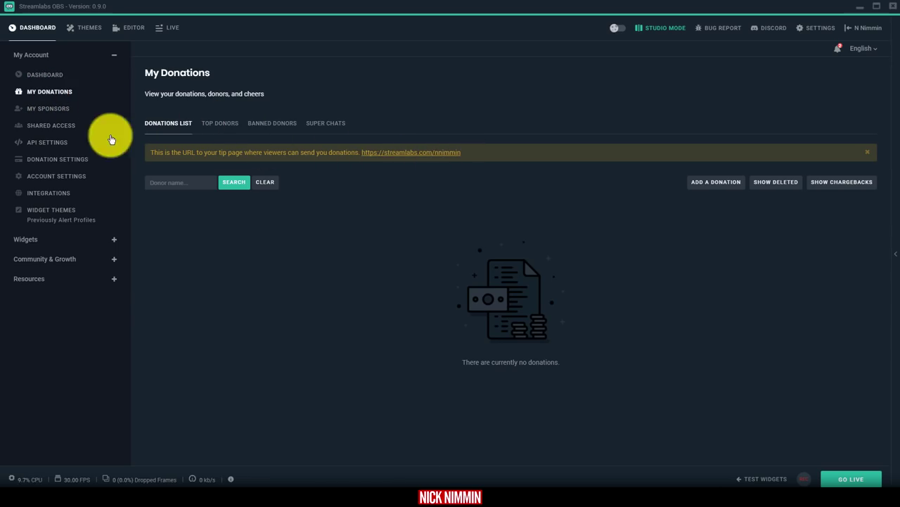
left_click_drag(486, 155, 360, 154)
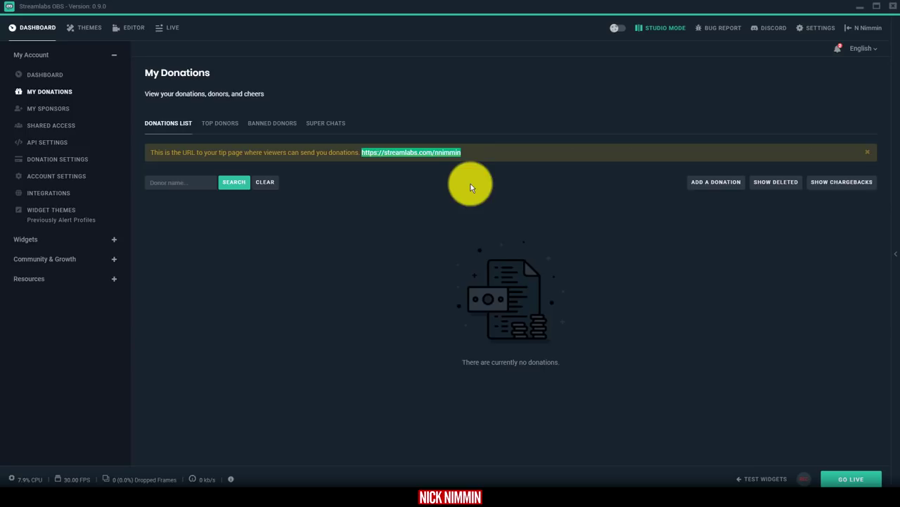
left_click(134, 30)
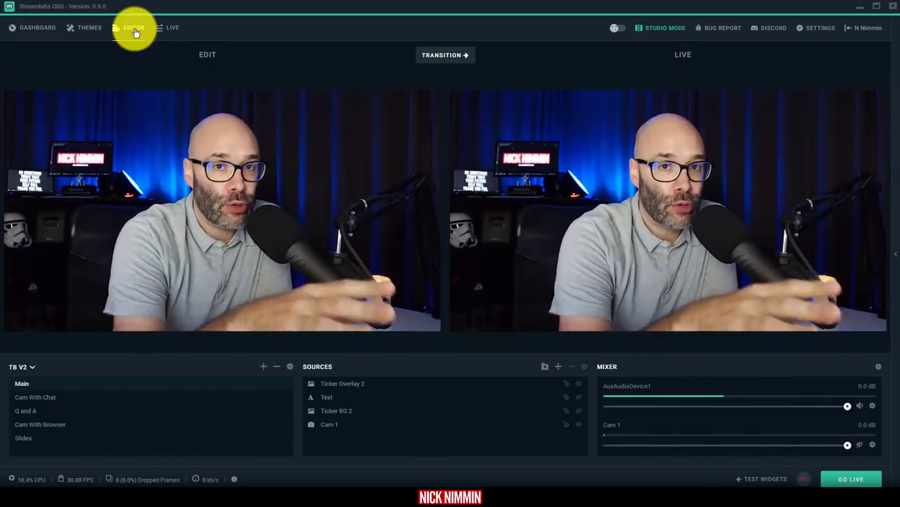
left_click(663, 27)
left_click(665, 28)
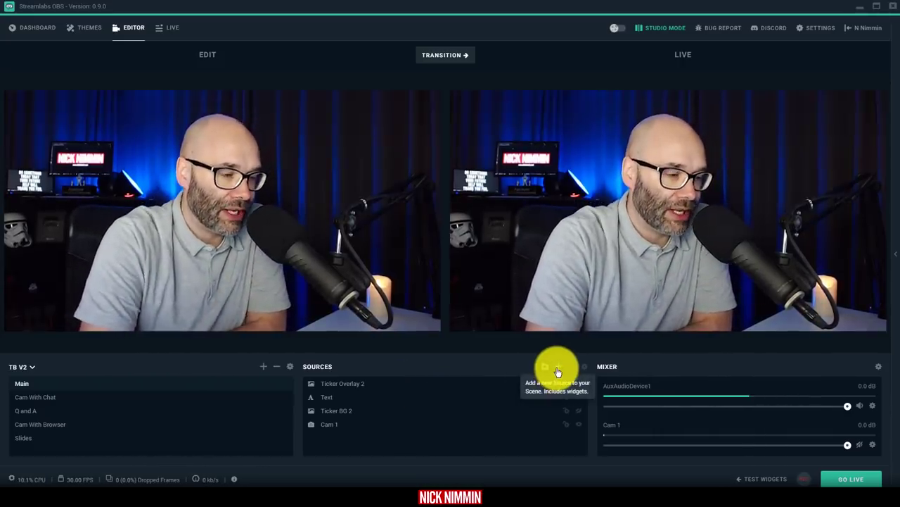
Add the existing Alertbox widget as a Main scene source, then shrink it into the preview's lower right
left_click(557, 368)
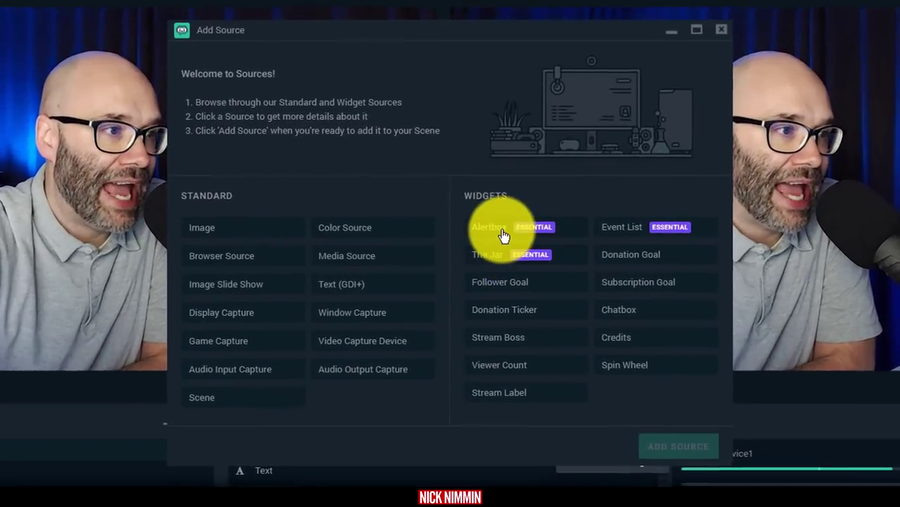
left_click(504, 235)
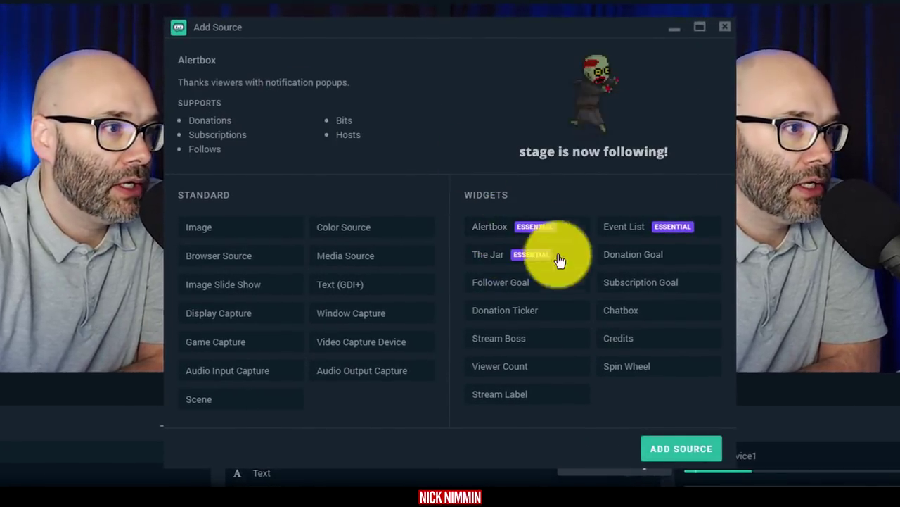
left_click(692, 447)
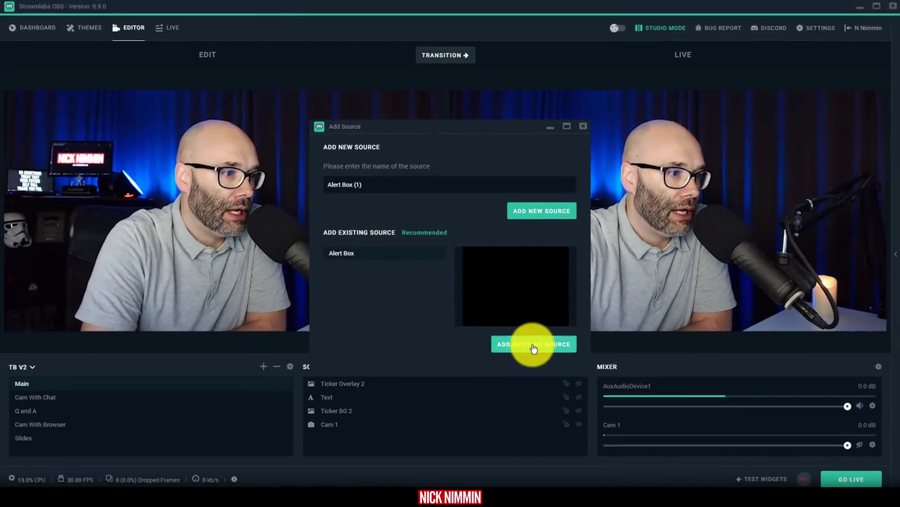
left_click(533, 348)
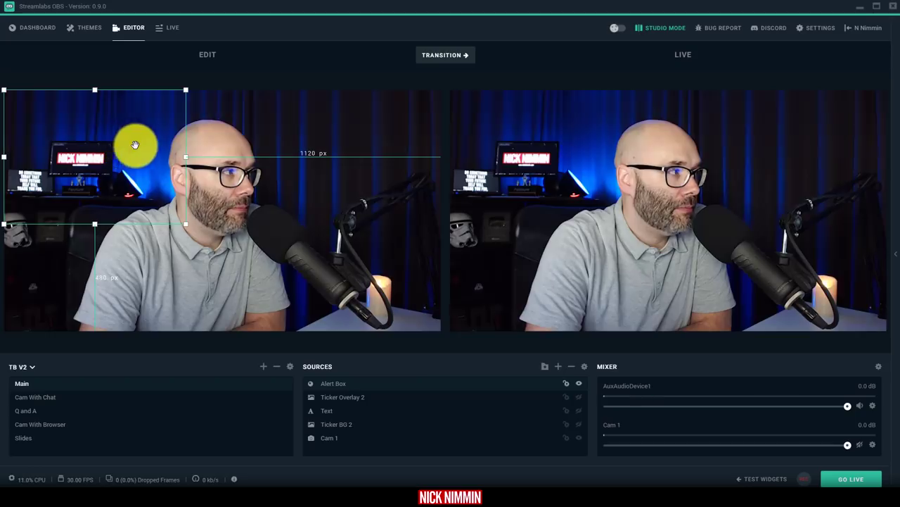
left_click_drag(183, 214, 393, 219)
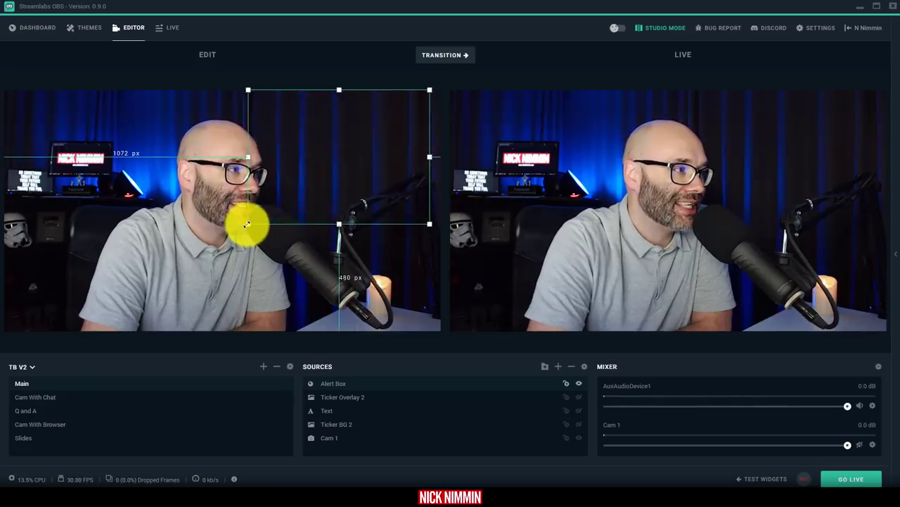
left_click_drag(246, 225, 391, 280)
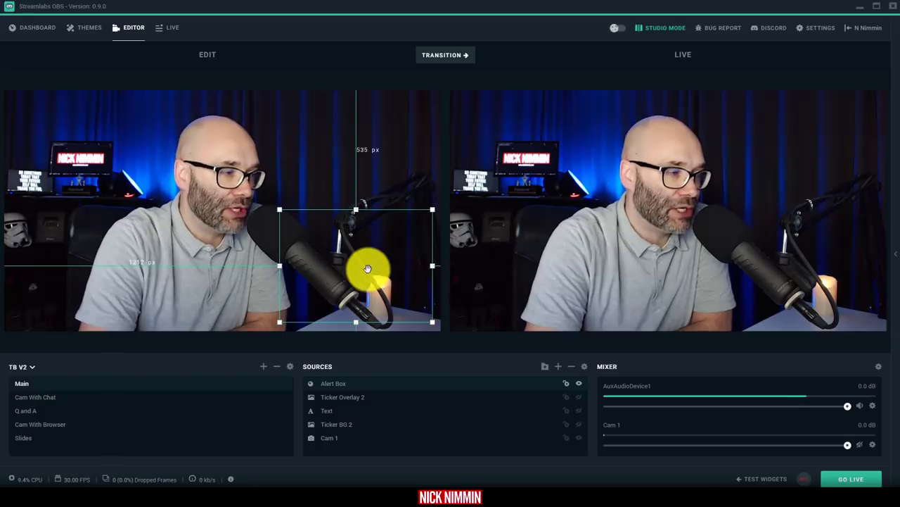
Reveal the Subscriber, Sponsor, Donation and Super Chat test alert buttons in the bottom bar
left_click(762, 479)
left_click(371, 479)
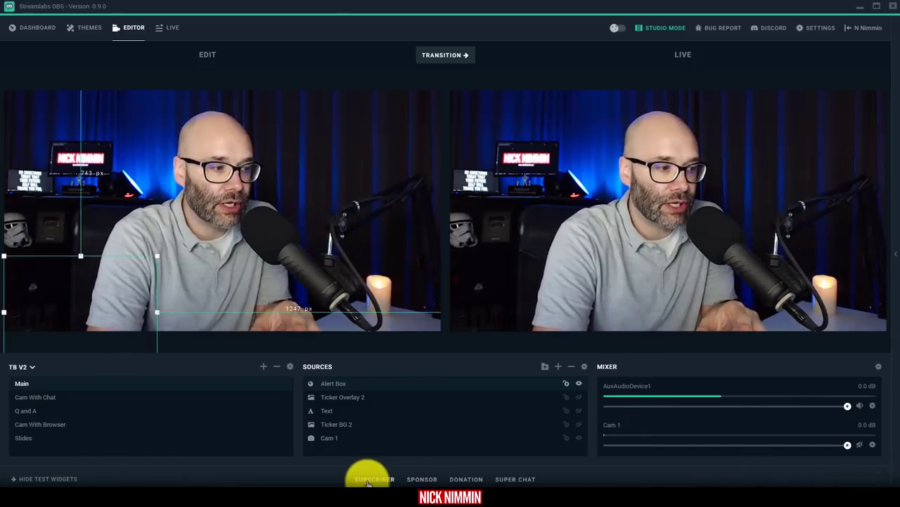